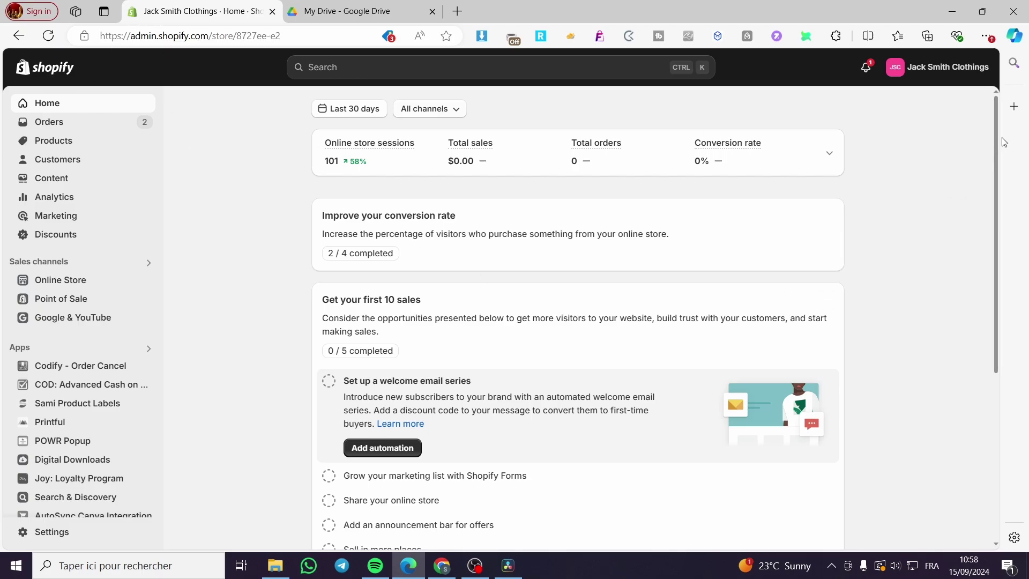
Open the store's Discounts page from the sidebar
drag(998, 125, 1024, 333)
scroll(586, 212, up, 5)
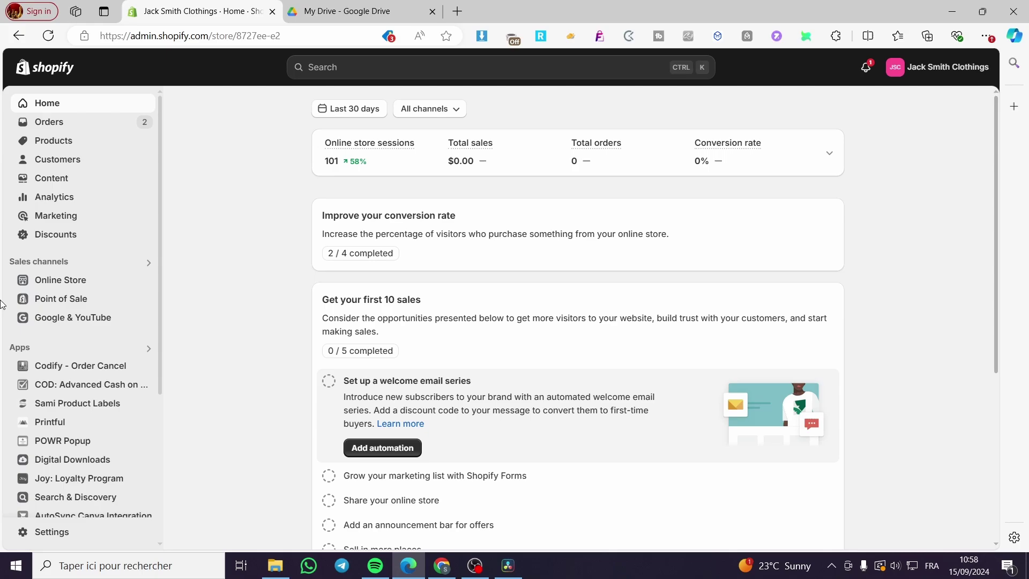
click(56, 240)
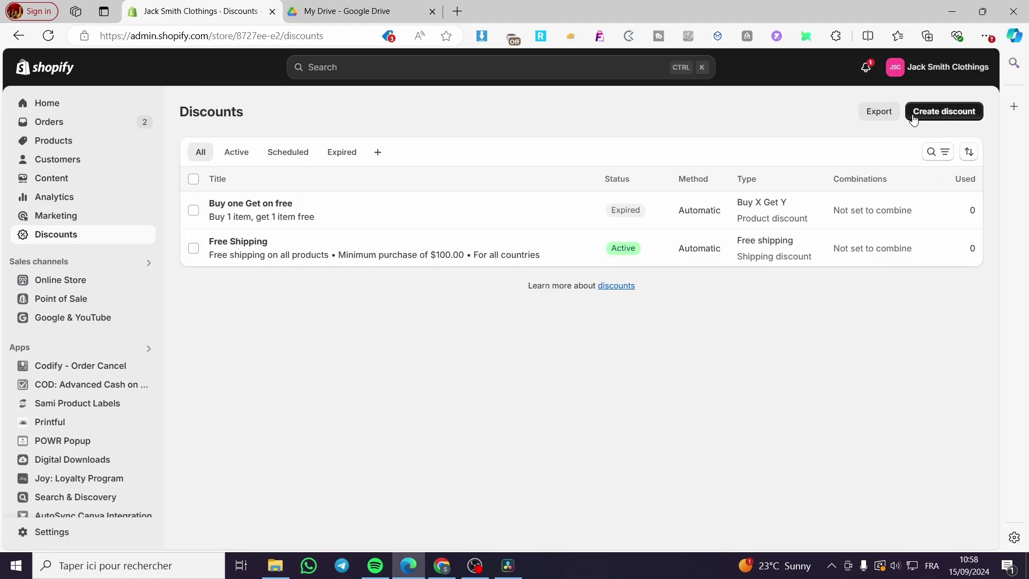
Start a new discount and look through the product, order and shipping discount types
click(943, 114)
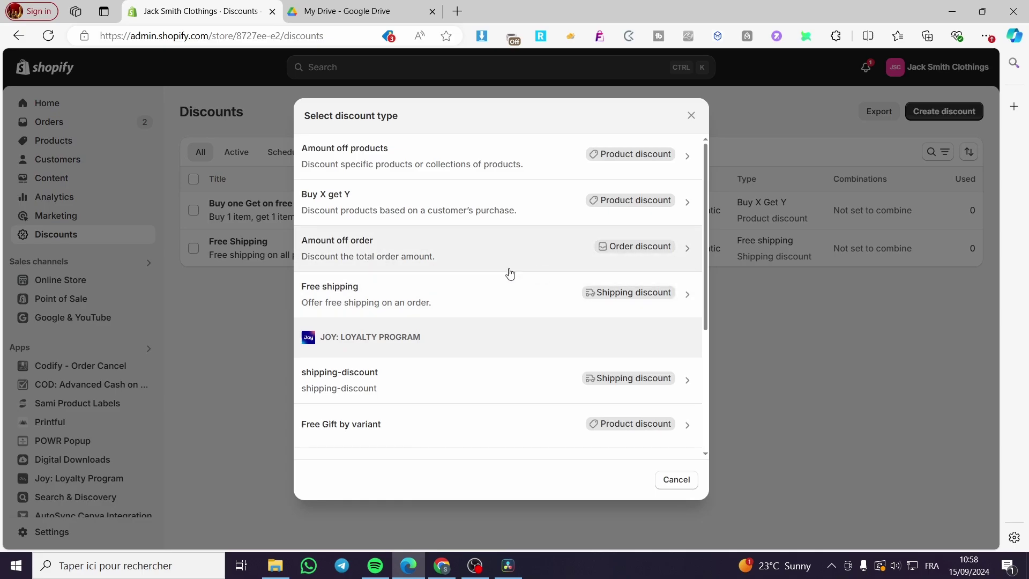
scroll(509, 274, down, 4)
scroll(413, 237, up, 4)
scroll(412, 321, down, 4)
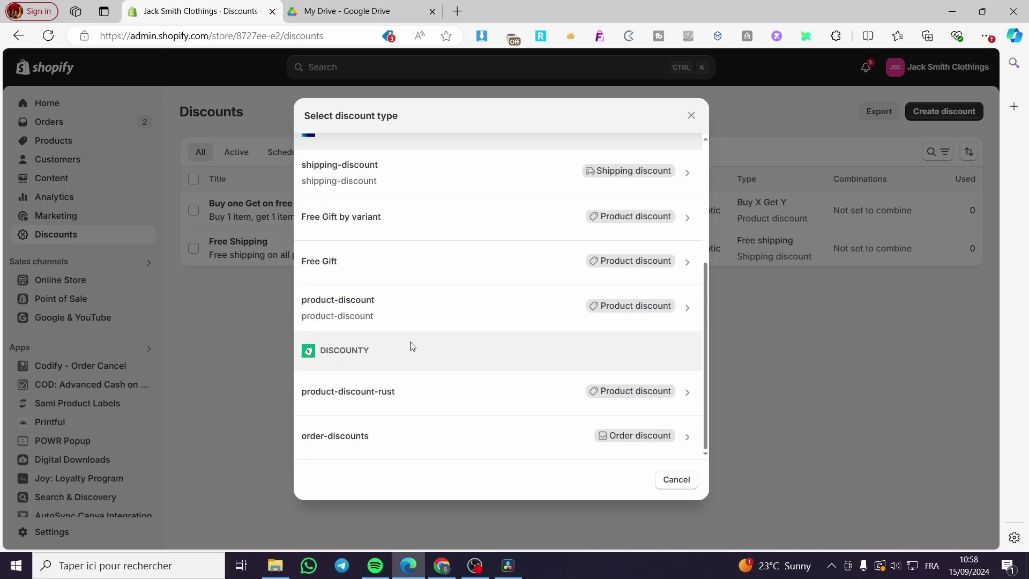
scroll(412, 346, up, 3)
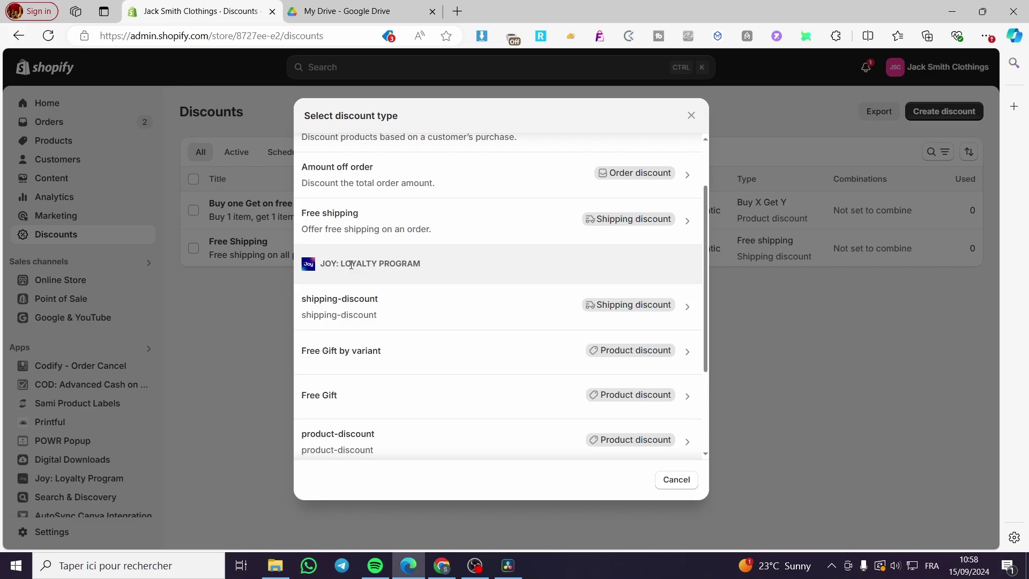
scroll(389, 264, down, 3)
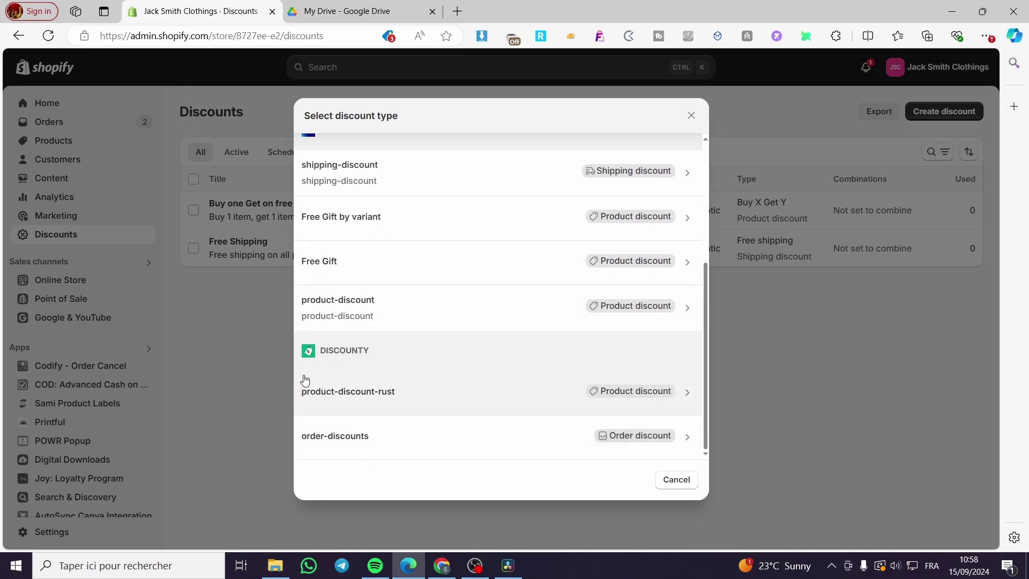
scroll(340, 361, up, 5)
scroll(427, 354, down, 3)
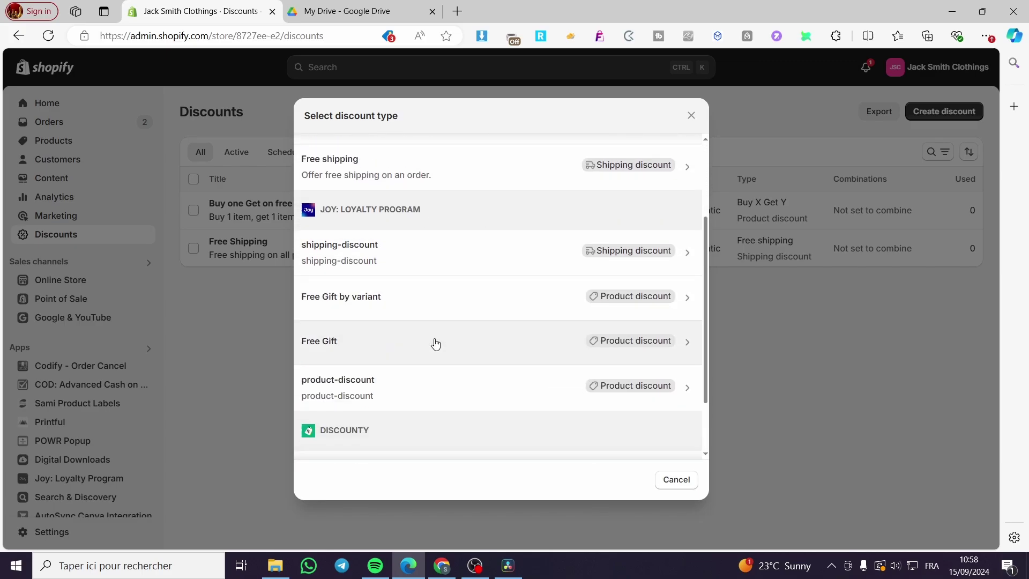
scroll(432, 342, up, 3)
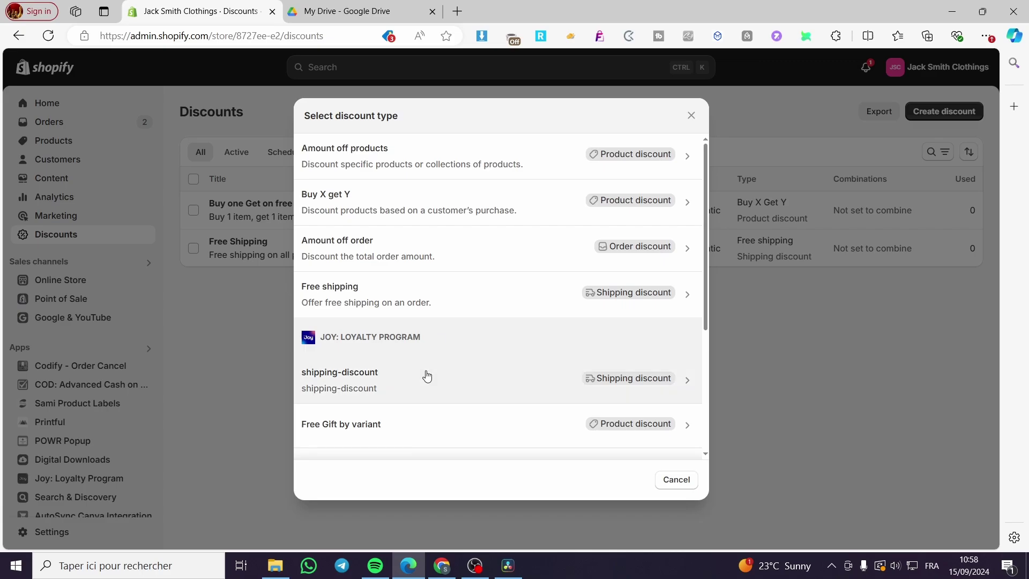
scroll(421, 349, down, 1)
scroll(423, 346, up, 1)
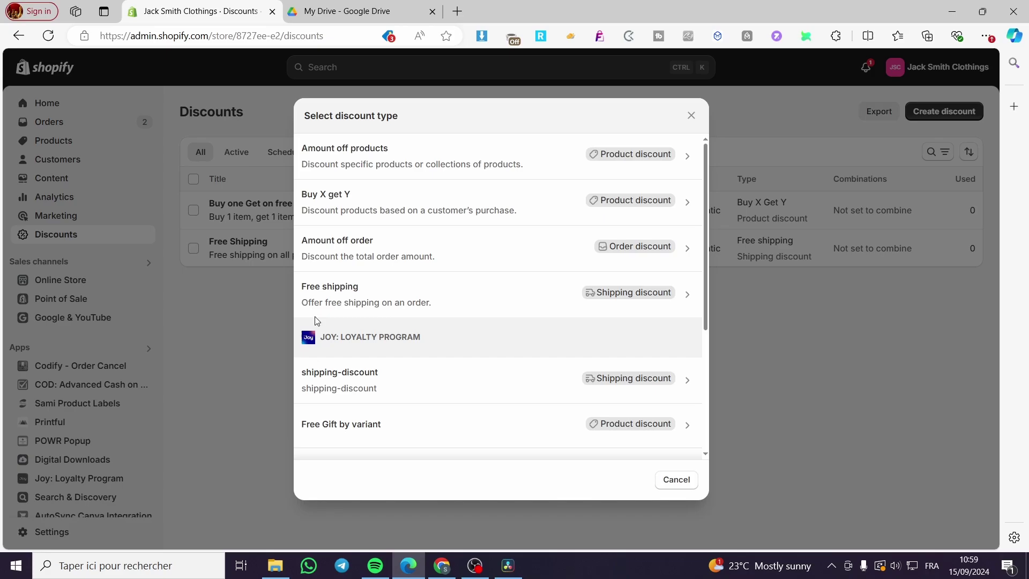
Choose an Amount off order discount with the Automatic discount method
click(355, 246)
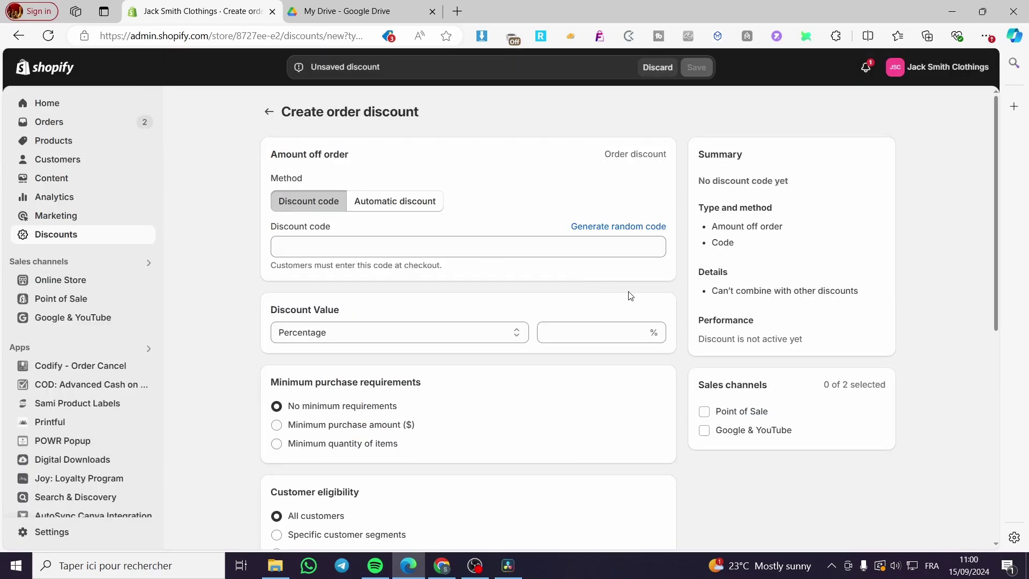
click(380, 208)
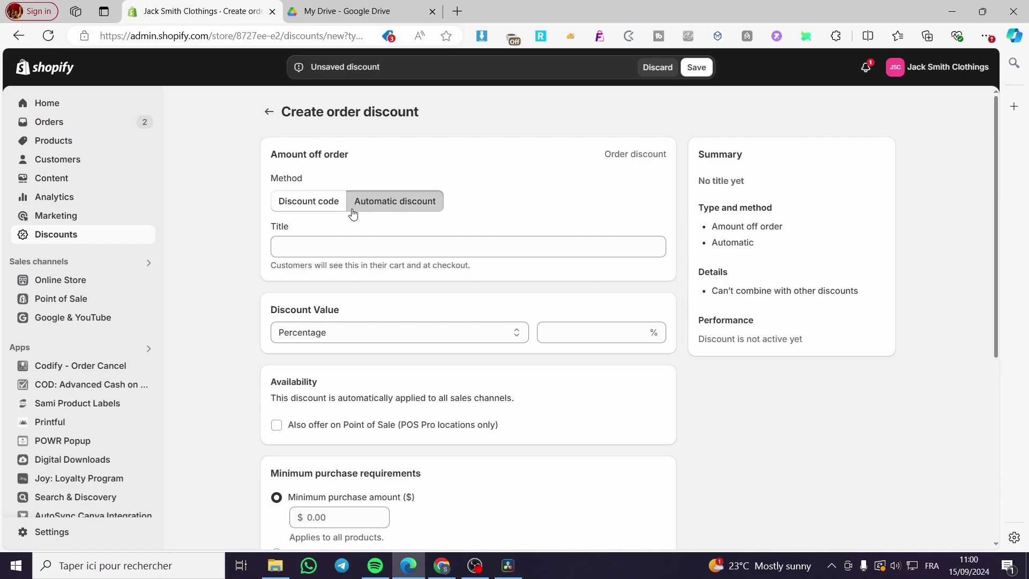
click(313, 213)
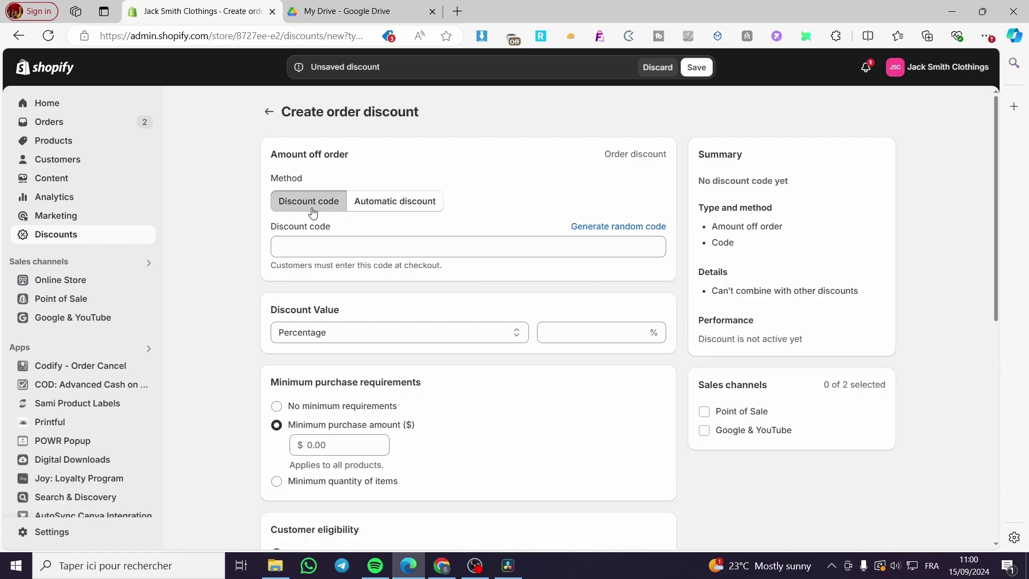
click(404, 202)
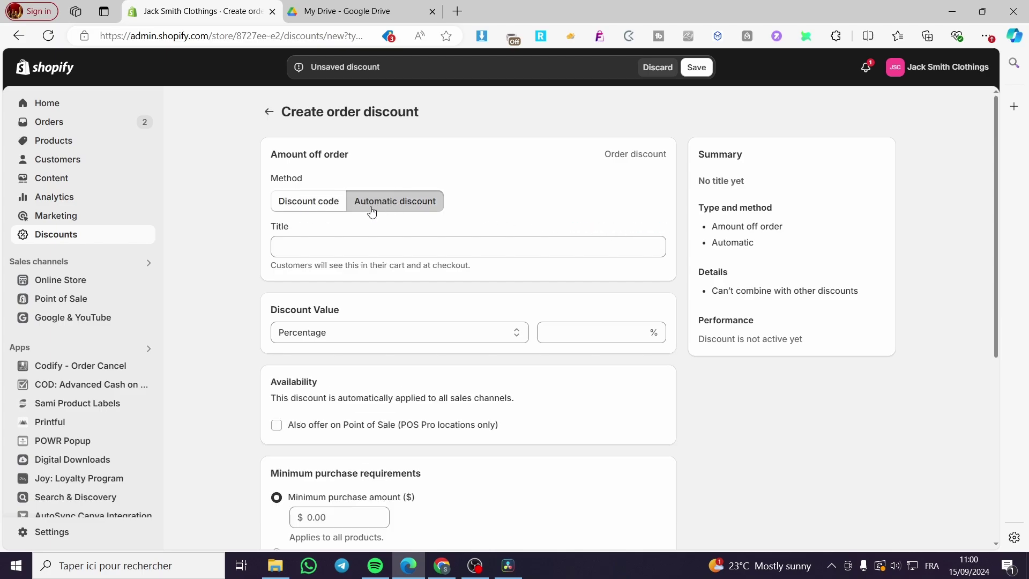
Title the discount 'But 2 items and get discount'
click(342, 250)
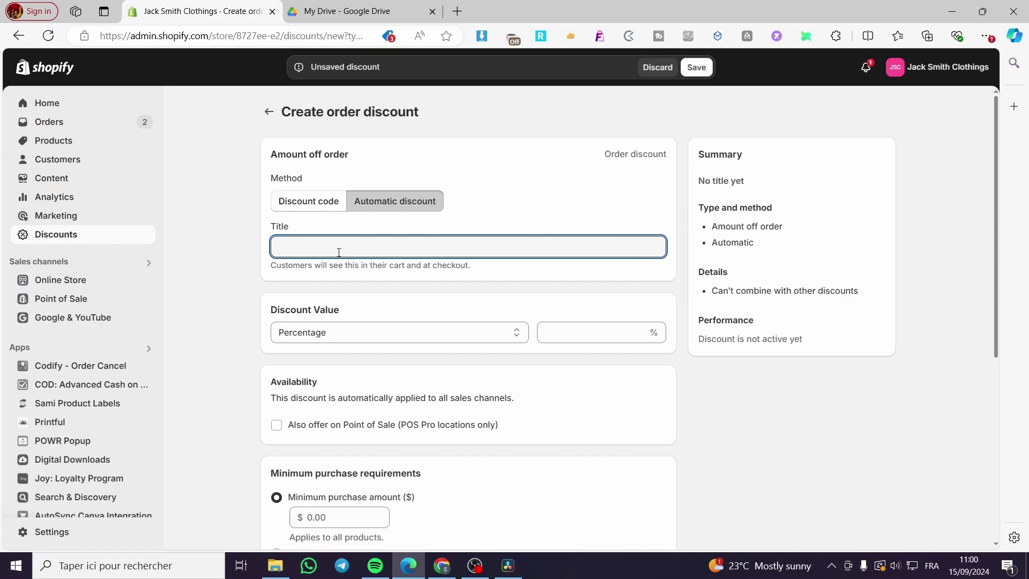
text(But 2 i)
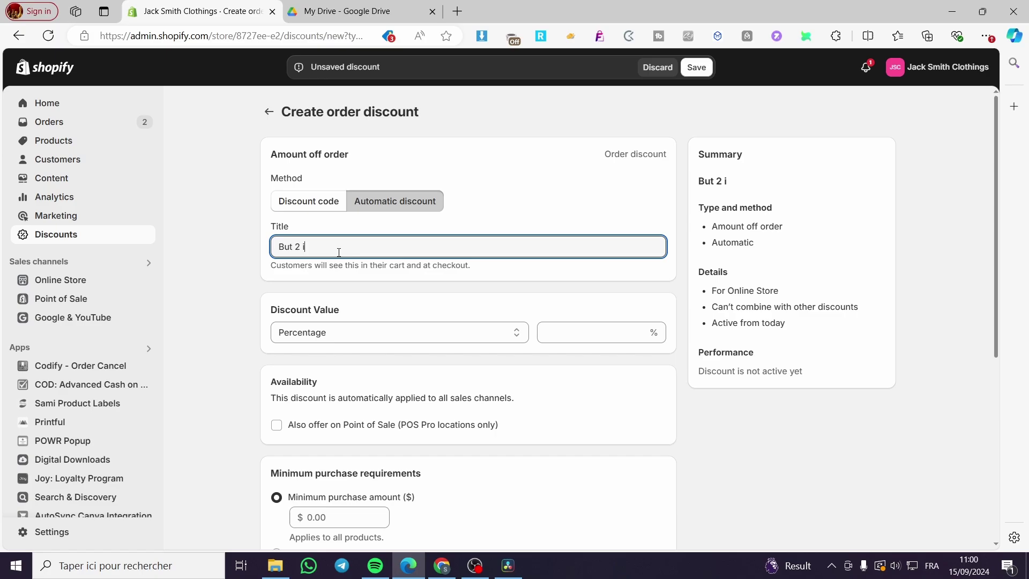
text(tems and get sdi)
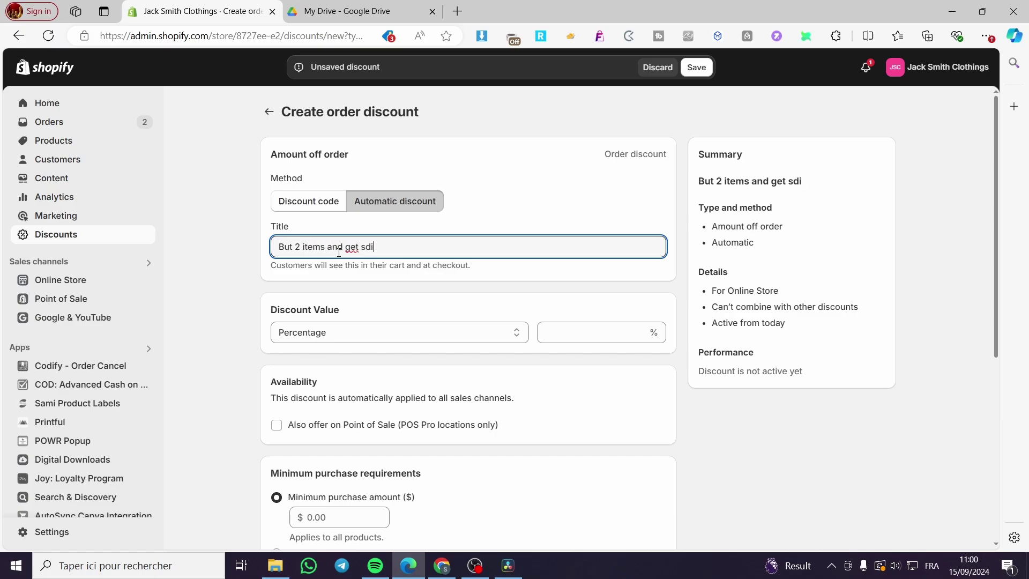
key(BackSpace)
key(BackSpace)
key(BackSpace)
click(255, 286)
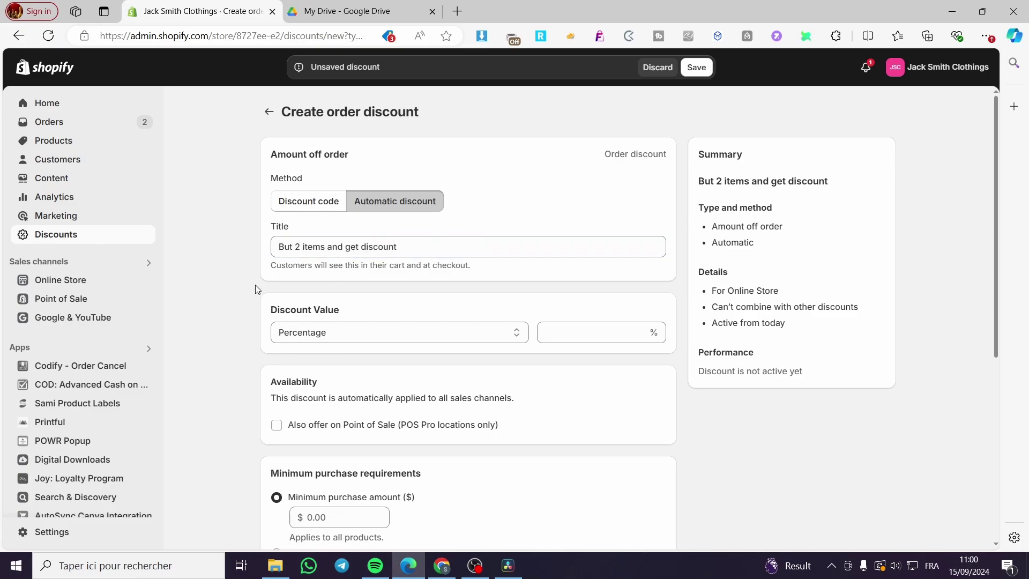
scroll(373, 263, down, 1)
Keep the discount value as a Percentage and set it to 15%
click(348, 265)
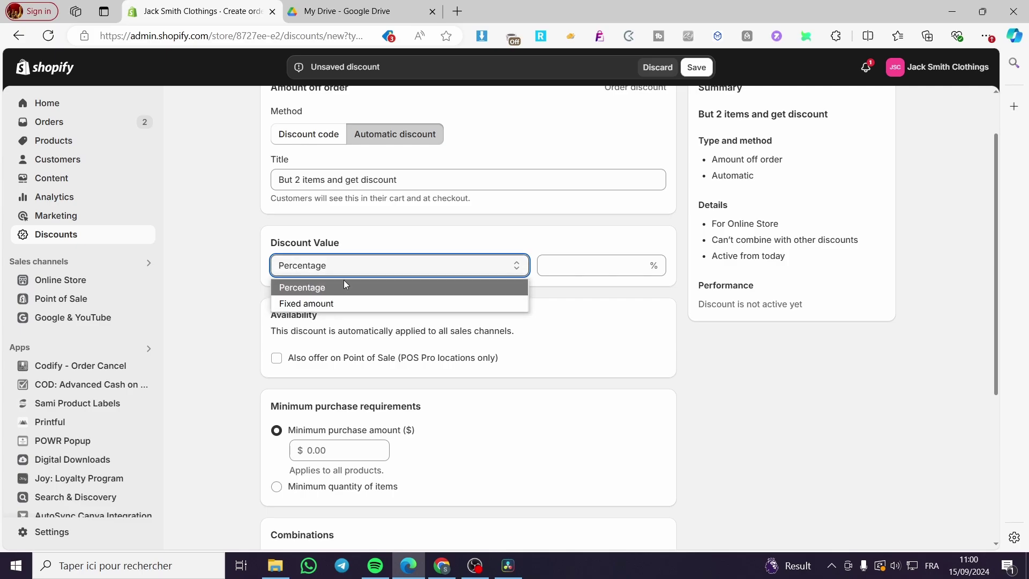
click(343, 280)
click(588, 264)
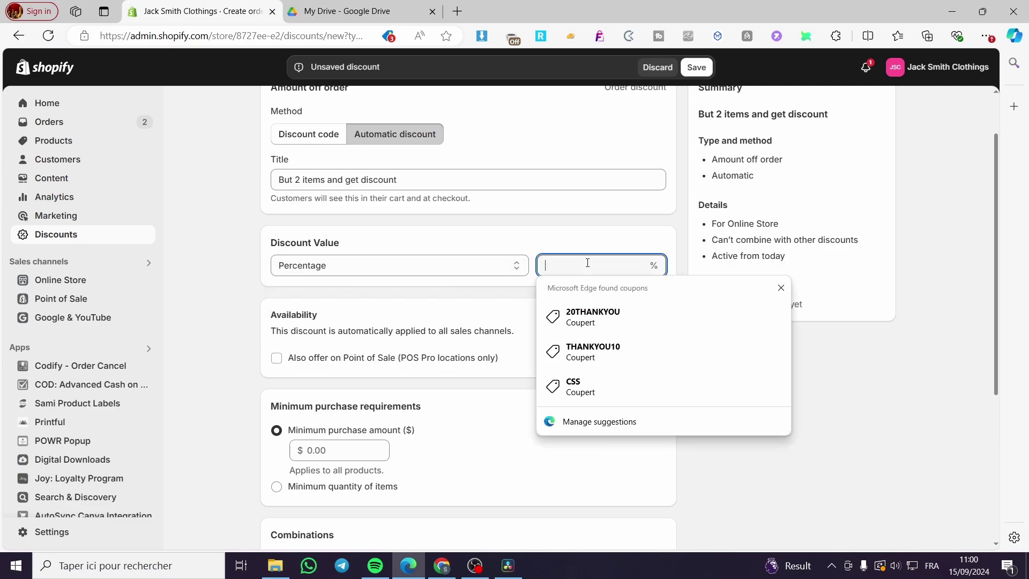
text(15)
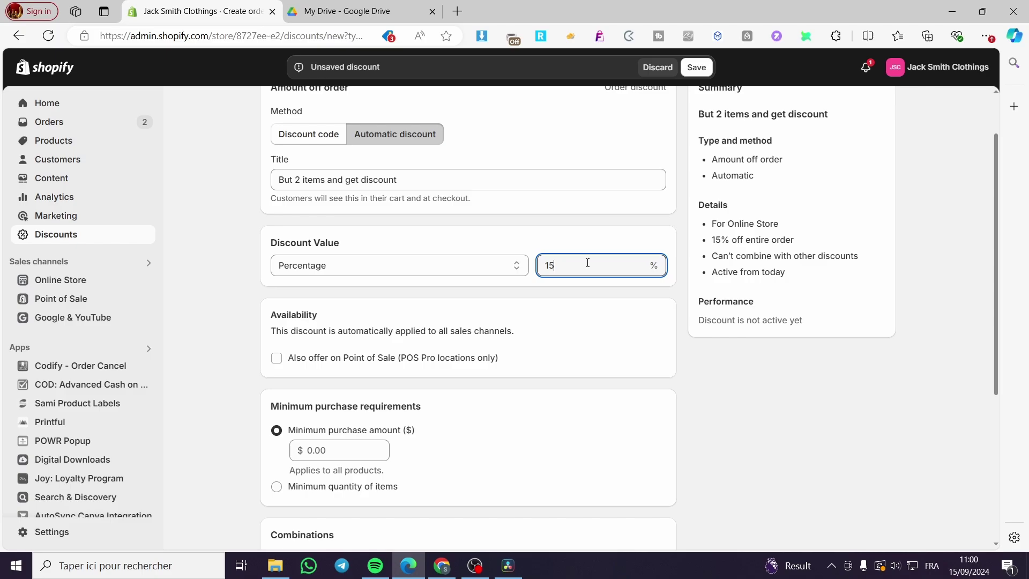
click(195, 365)
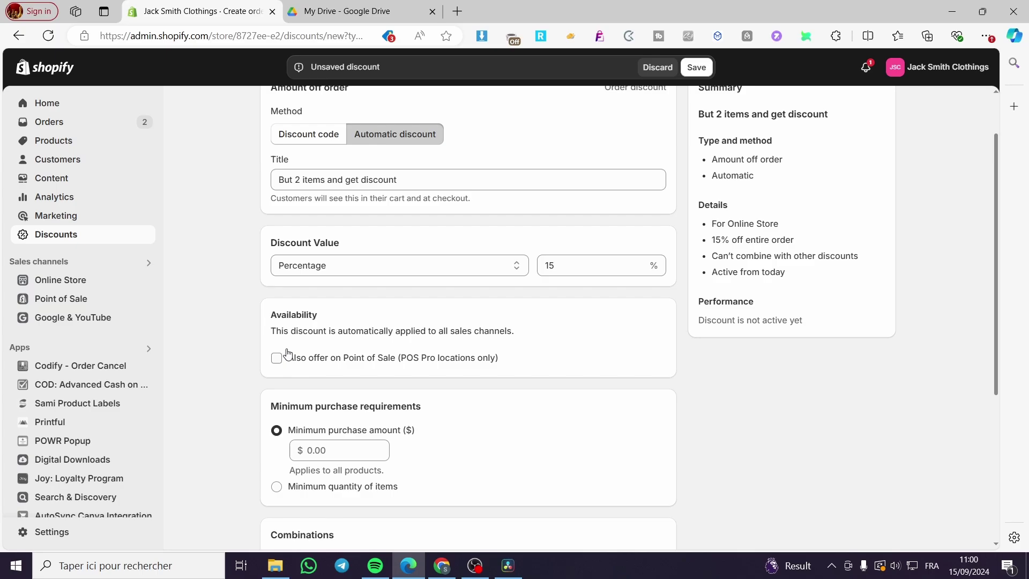
Change the discount's Method option and review the rest of the form
scroll(343, 375, down, 3)
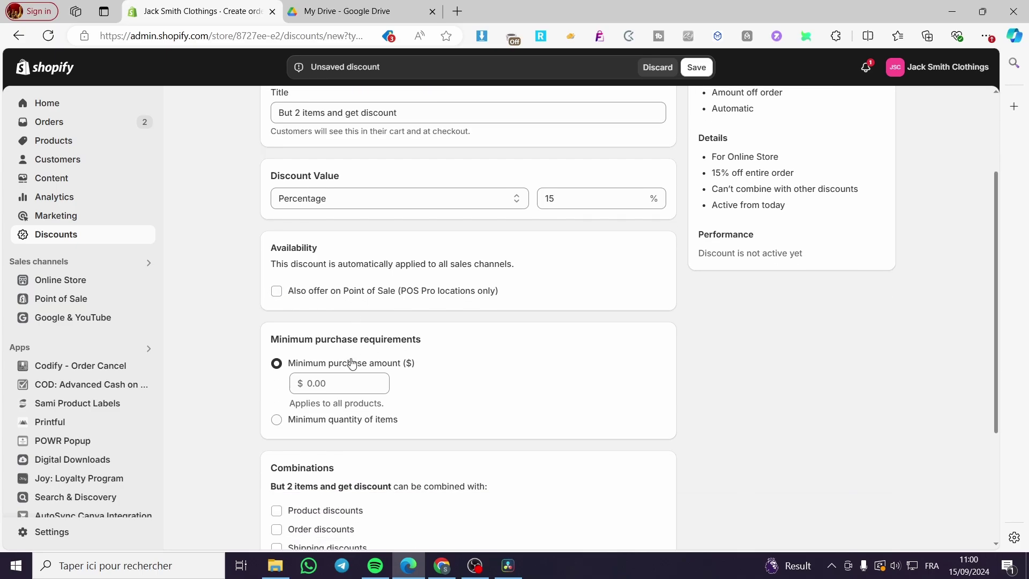
scroll(349, 368, up, 5)
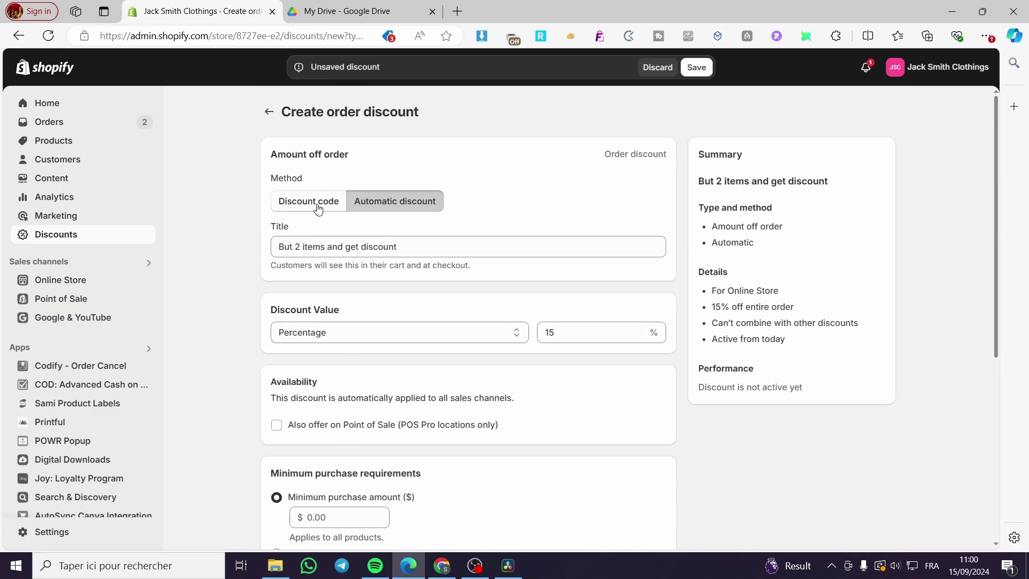
click(293, 200)
scroll(356, 310, down, 2)
scroll(356, 312, down, 1)
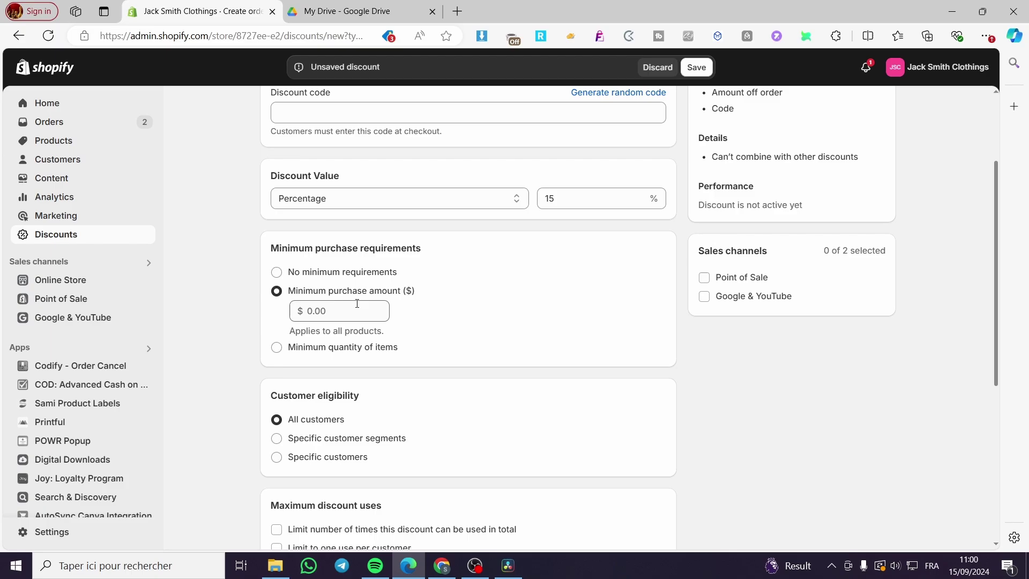
scroll(378, 257, up, 3)
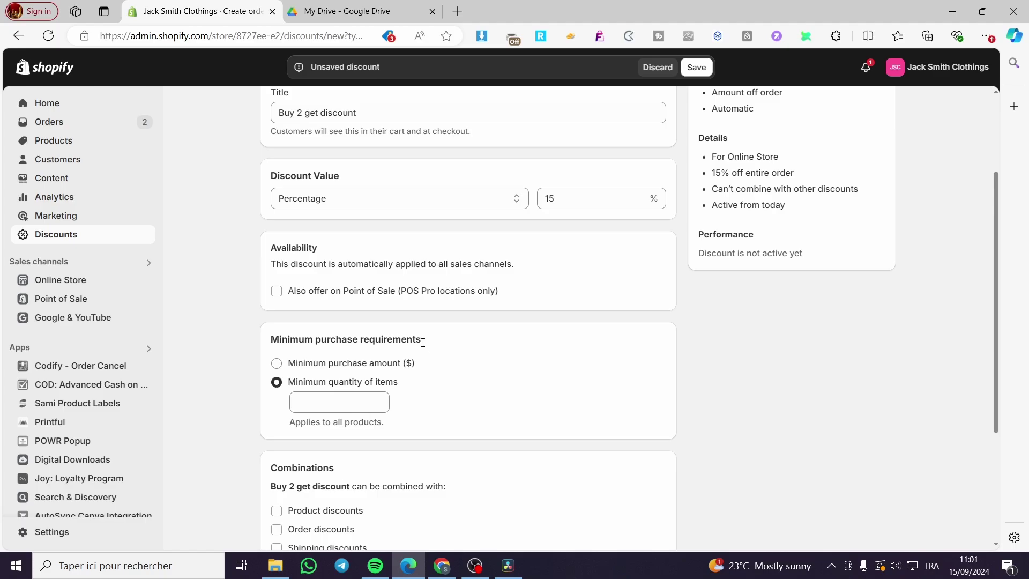
Require a minimum quantity of 2 items for the discount
click(348, 364)
click(378, 419)
click(310, 397)
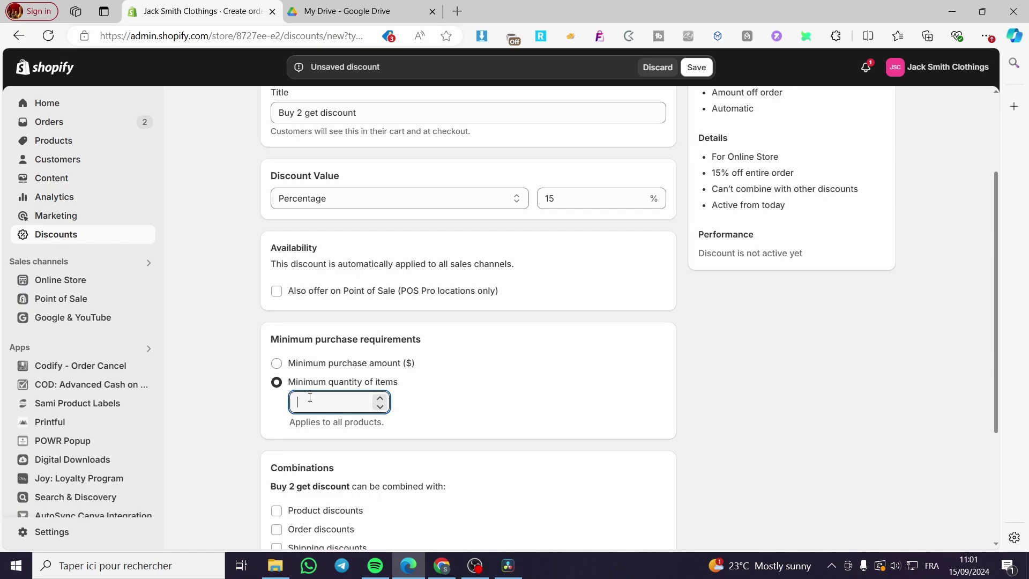
text(2)
click(481, 442)
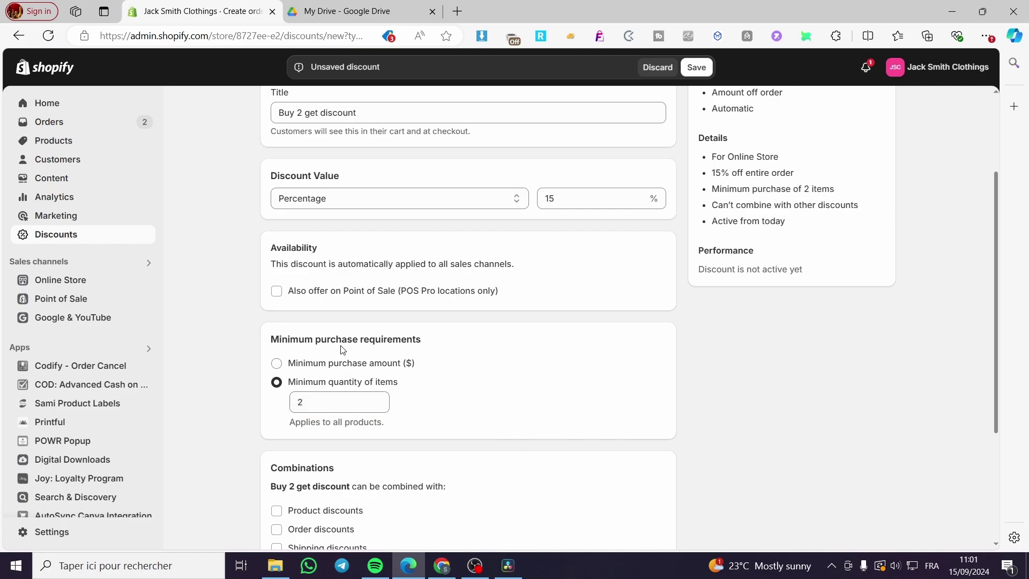
Leave the title unchanged and let the discount combine with product discounts
scroll(343, 332, up, 3)
click(275, 245)
double_click(299, 247)
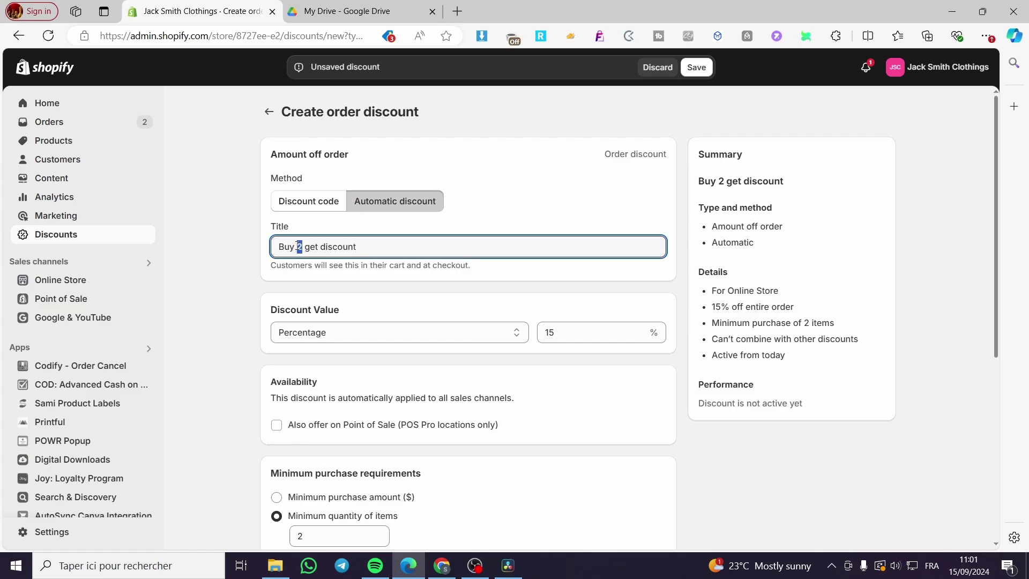
click(246, 406)
scroll(248, 396, down, 5)
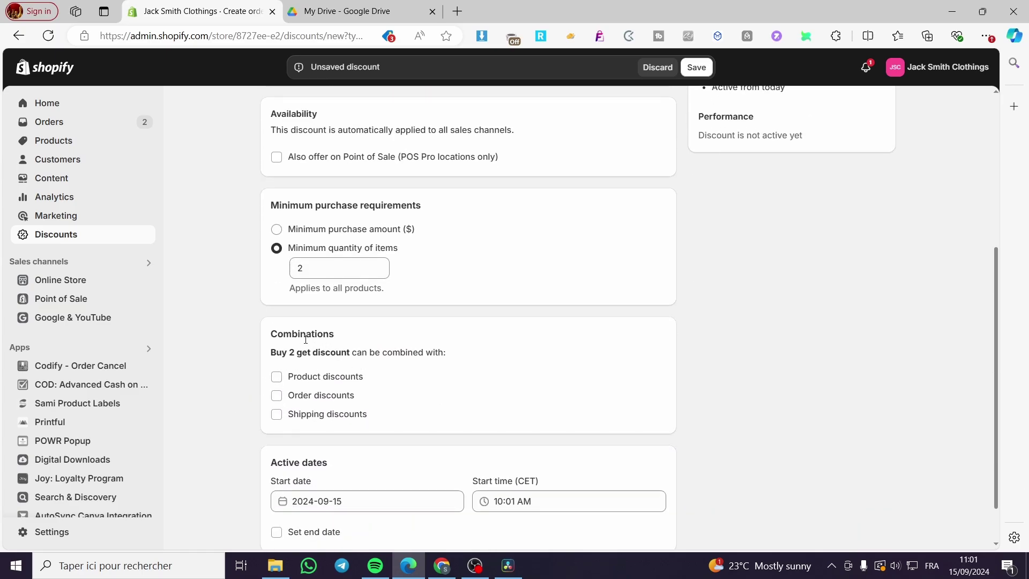
click(276, 379)
scroll(311, 365, down, 2)
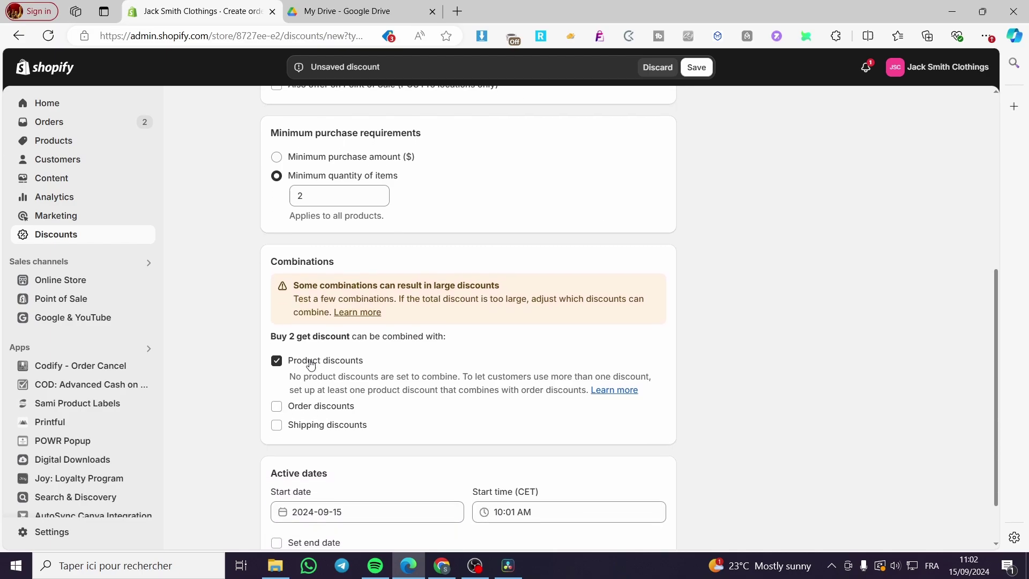
scroll(311, 364, down, 1)
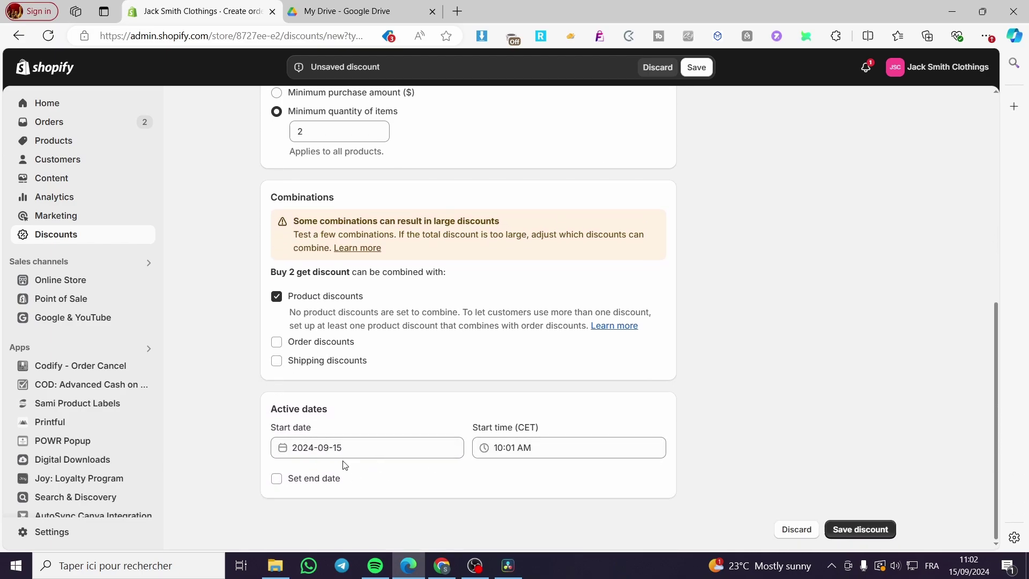
Give the discount an end date of 2024-09-15
click(302, 480)
click(303, 481)
click(299, 481)
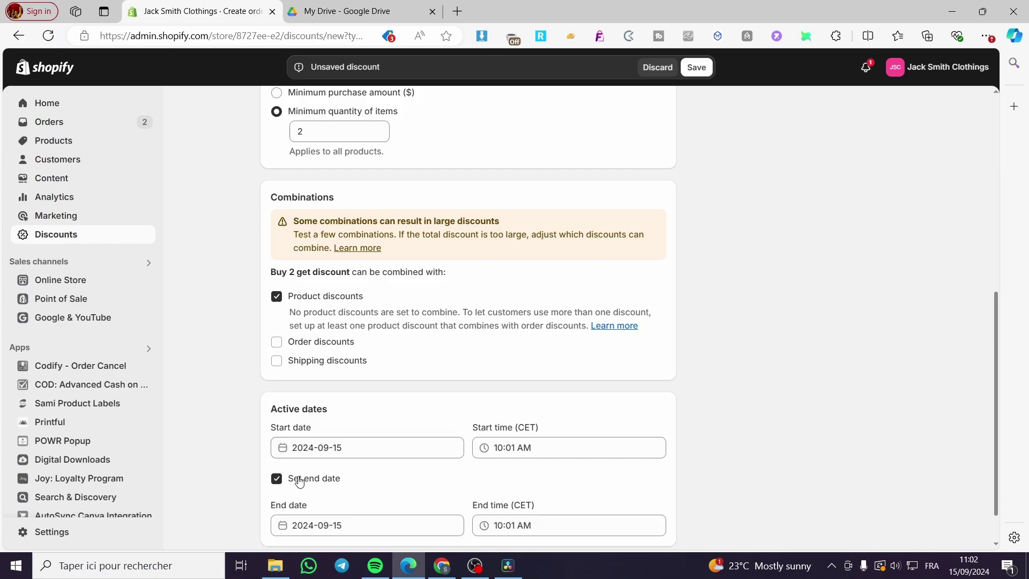
scroll(386, 483, down, 1)
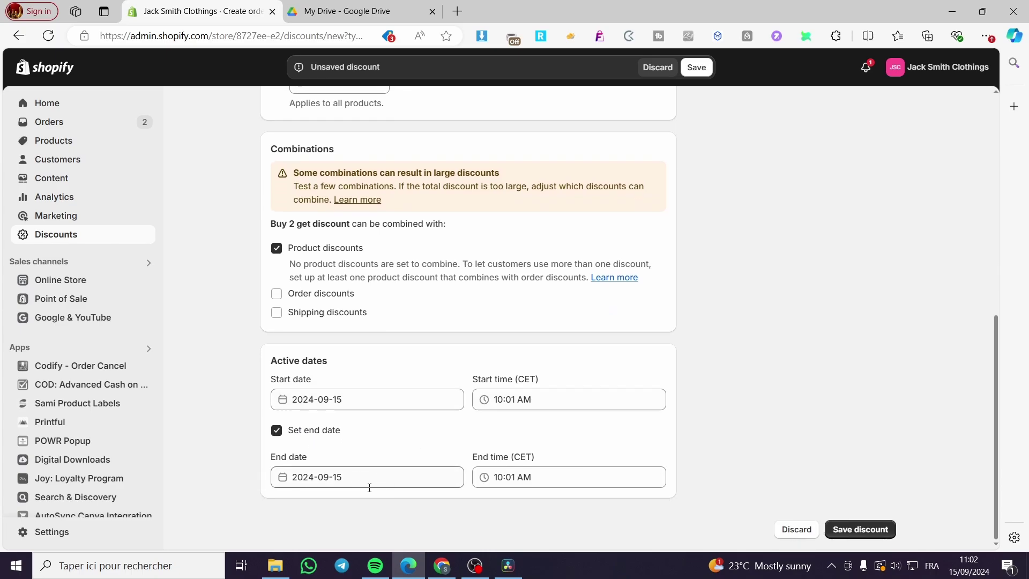
Save the discount, then open the Online Store Themes page showing the Dawn theme
click(866, 531)
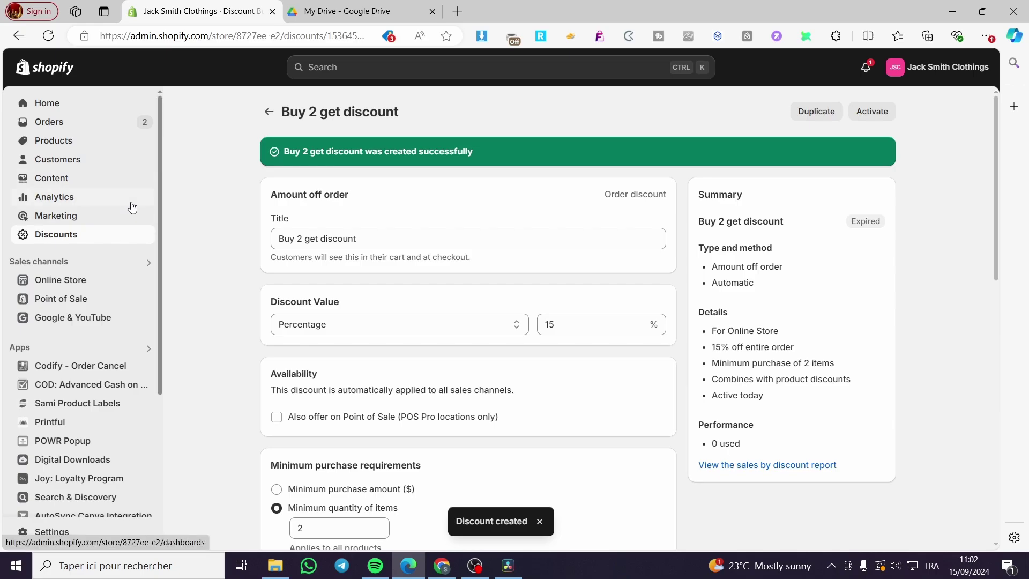
scroll(105, 349, down, 4)
scroll(124, 425, up, 4)
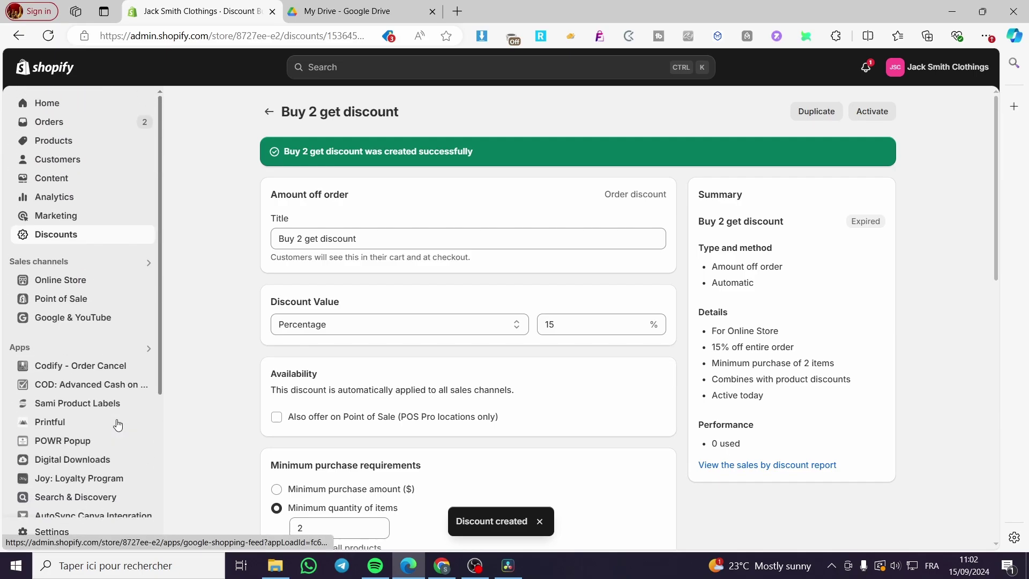
click(91, 287)
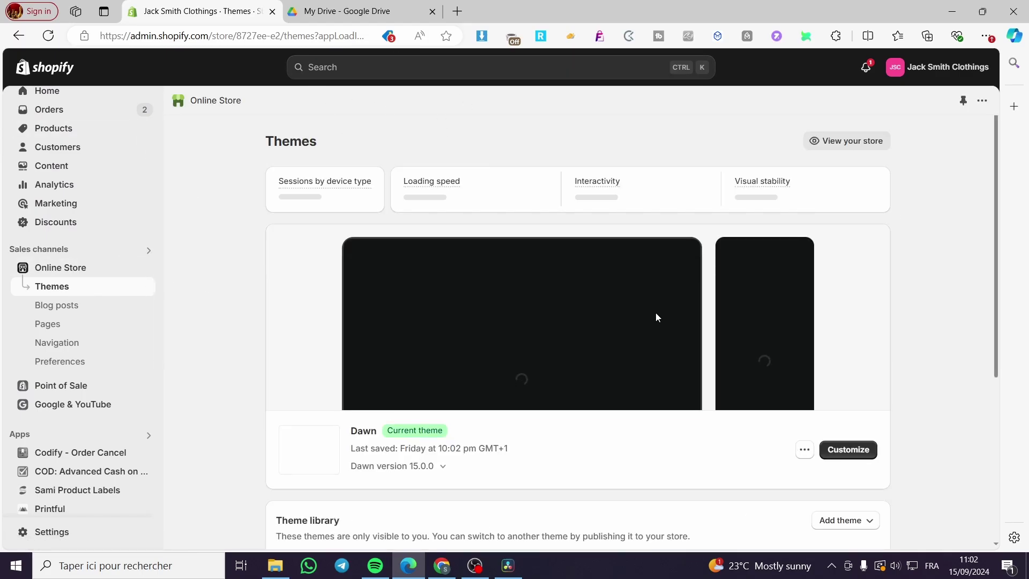
Open the Dawn theme editor and make the Announcement bar visible
click(852, 454)
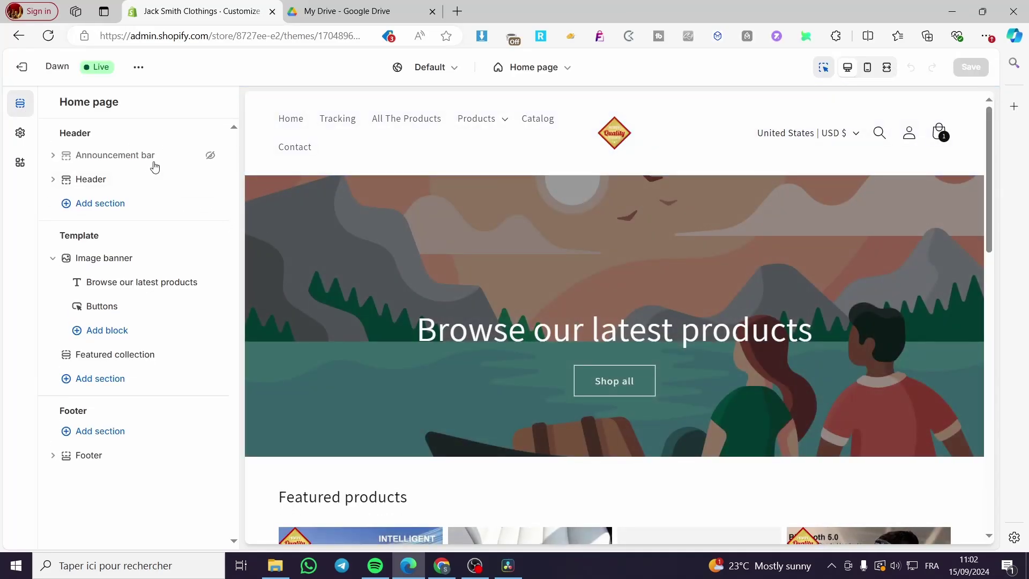
click(126, 156)
click(50, 102)
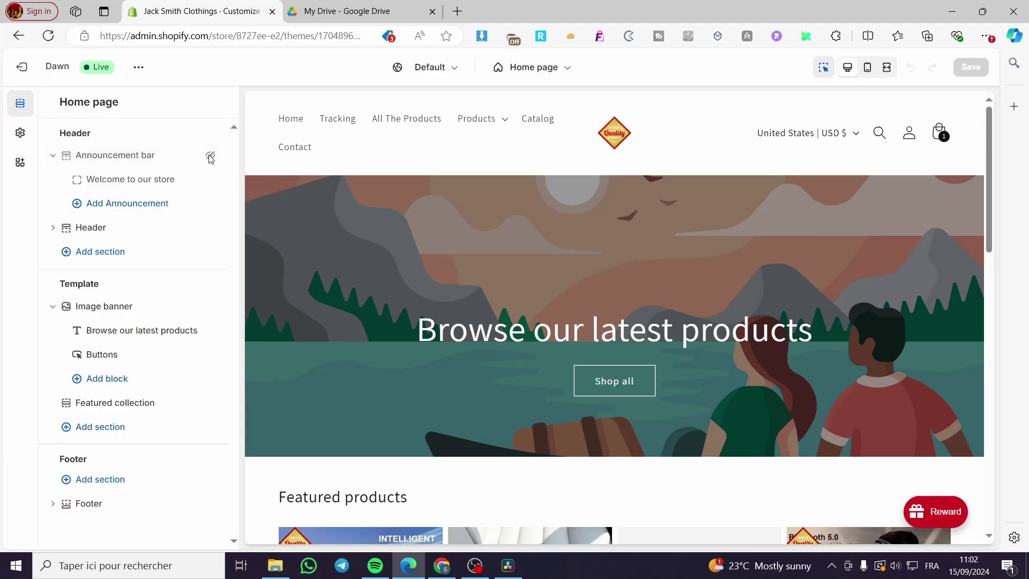
click(210, 156)
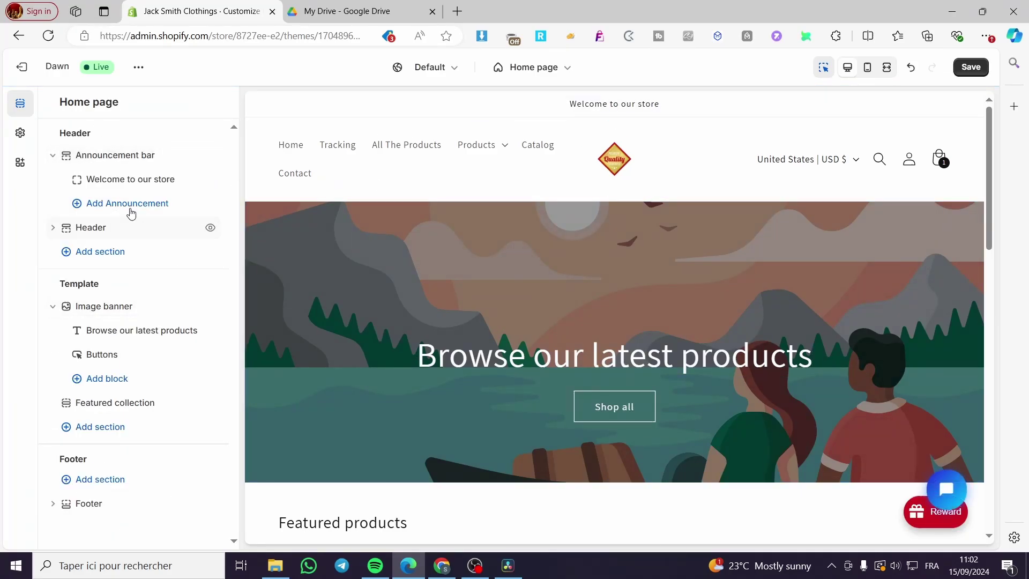
Change the announcement text to 'Buy 2 items get discount on the next item' and save
click(134, 179)
click(165, 160)
key(ctrl+a)
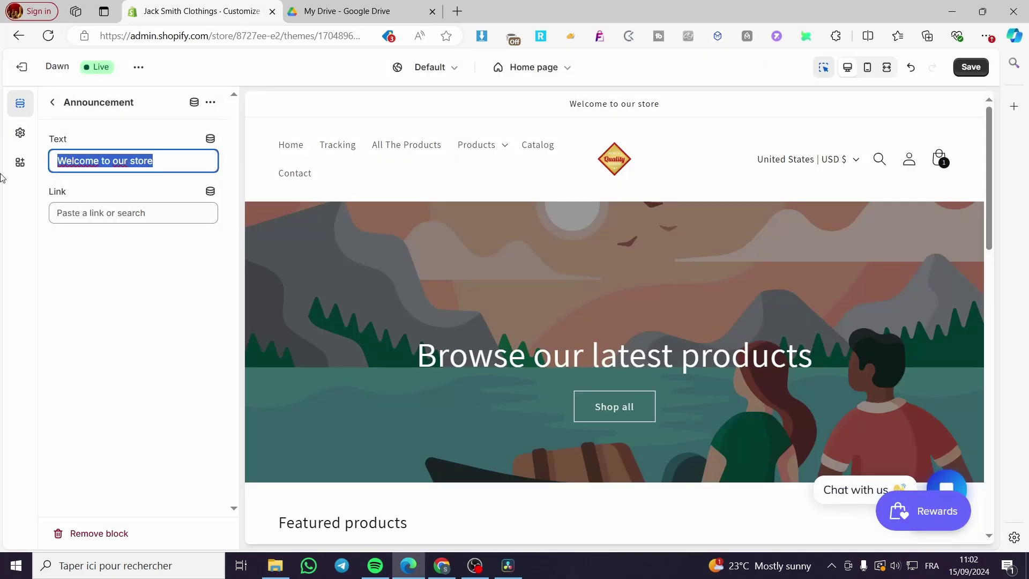
text(Buy 2 i)
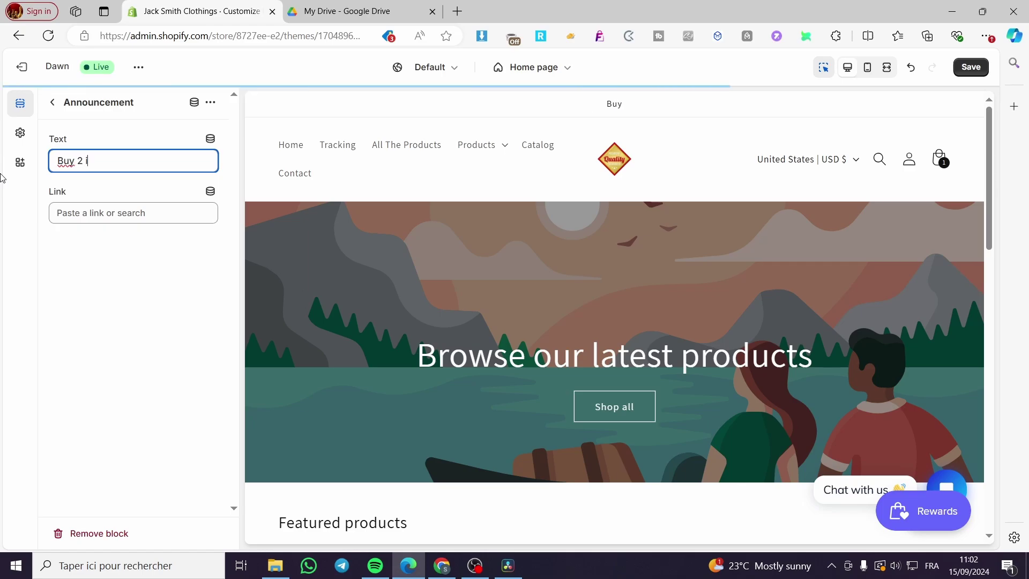
text(tems get )
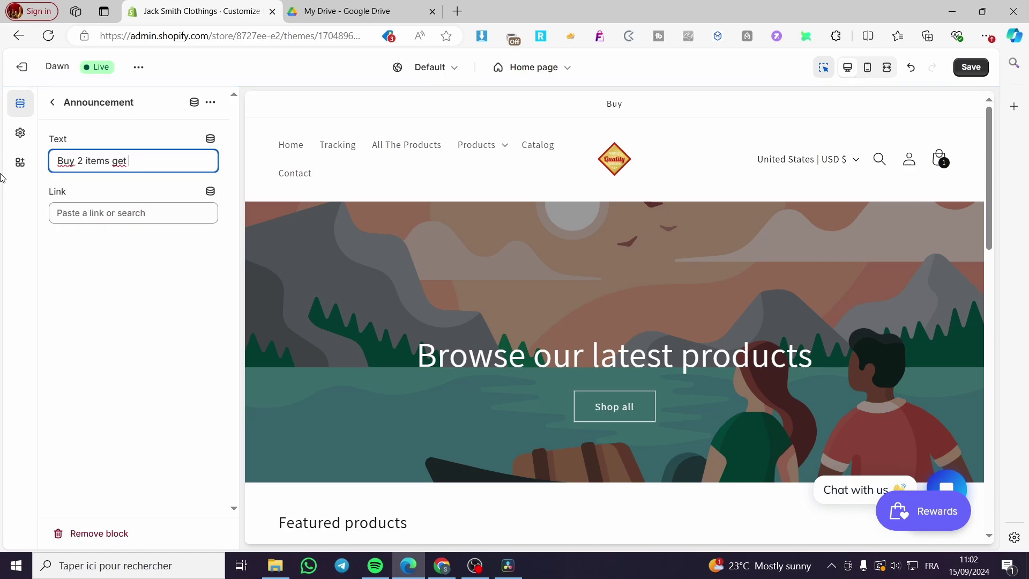
text(discount on the n)
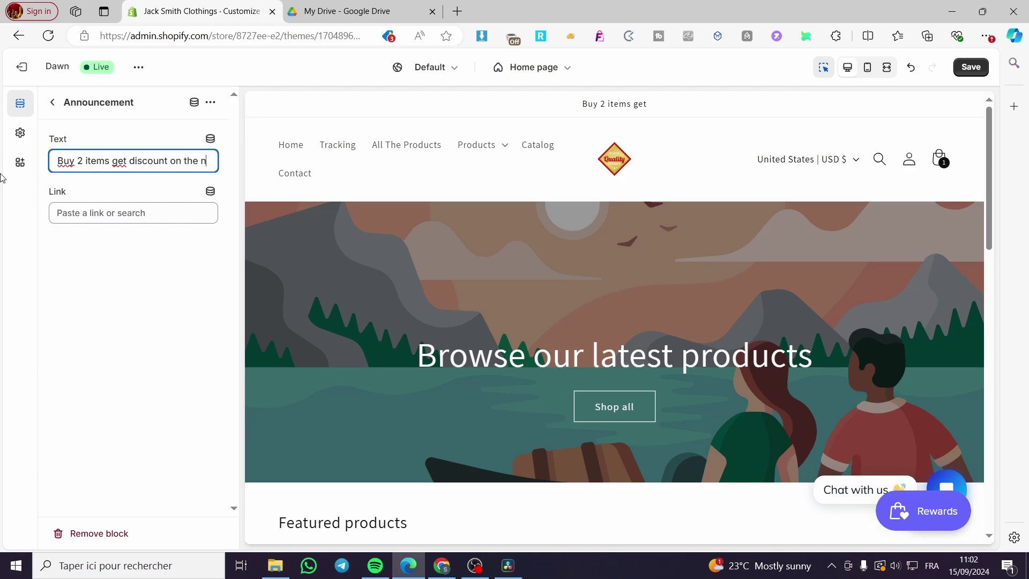
text(ext imet)
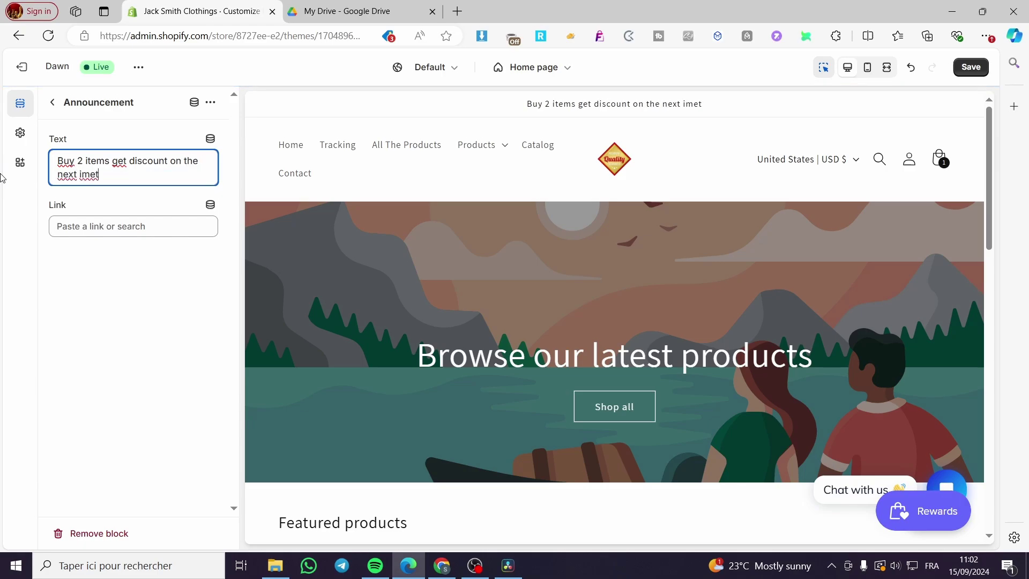
key(BackSpace)
key(BackSpace)
key(BackSpace)
text(tem)
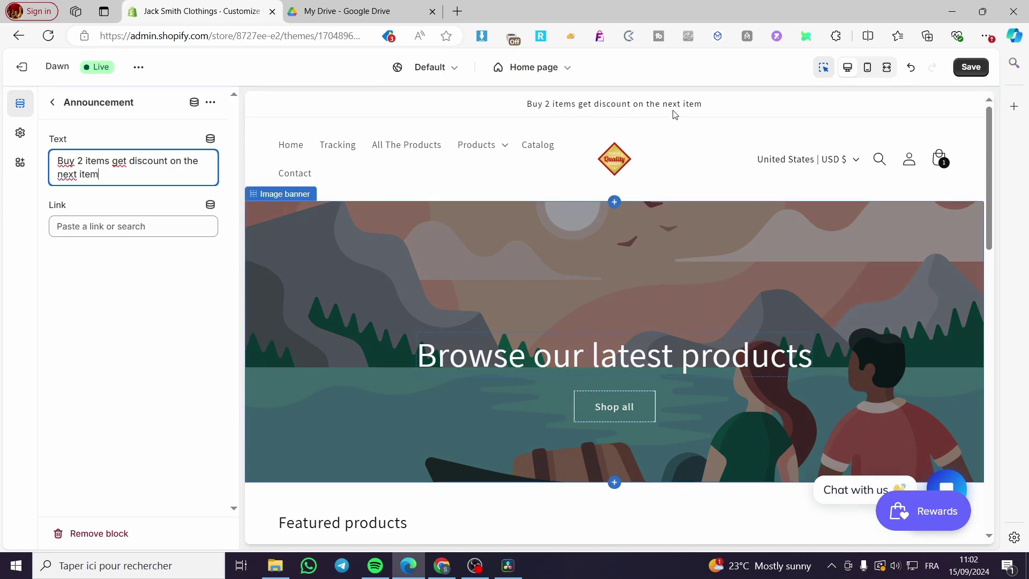
click(982, 66)
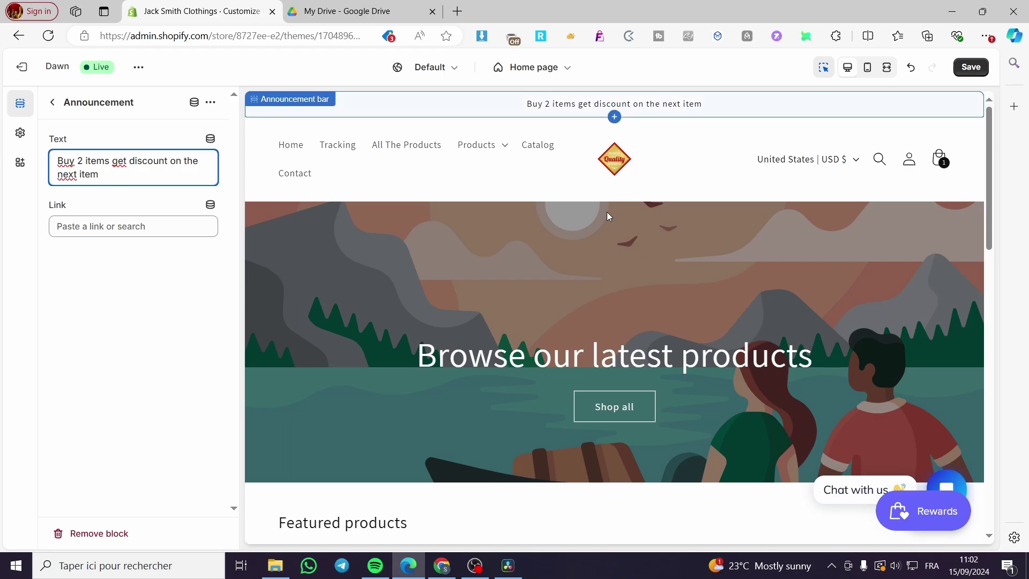